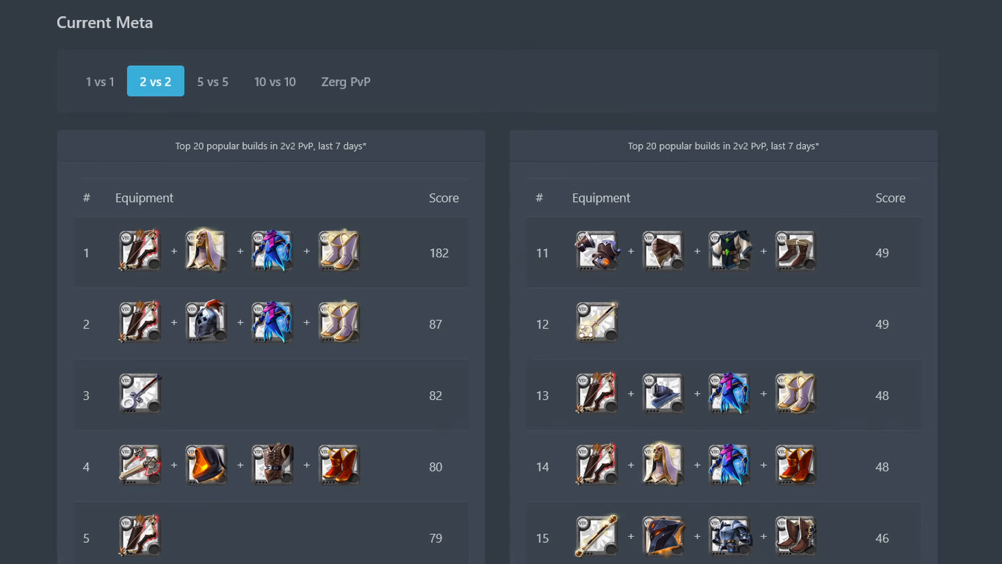
# Step: Browse the top 20 Current Meta builds for 10 vs 10, Zerg PvP, 1 vs 1 and 2 vs 2 fights
pyautogui.click(275, 81)
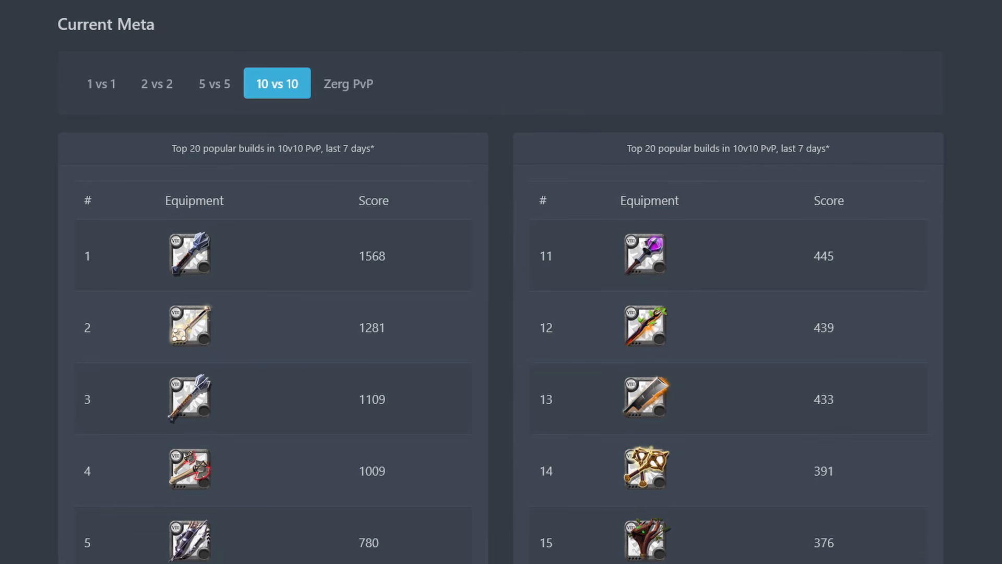
pyautogui.click(348, 84)
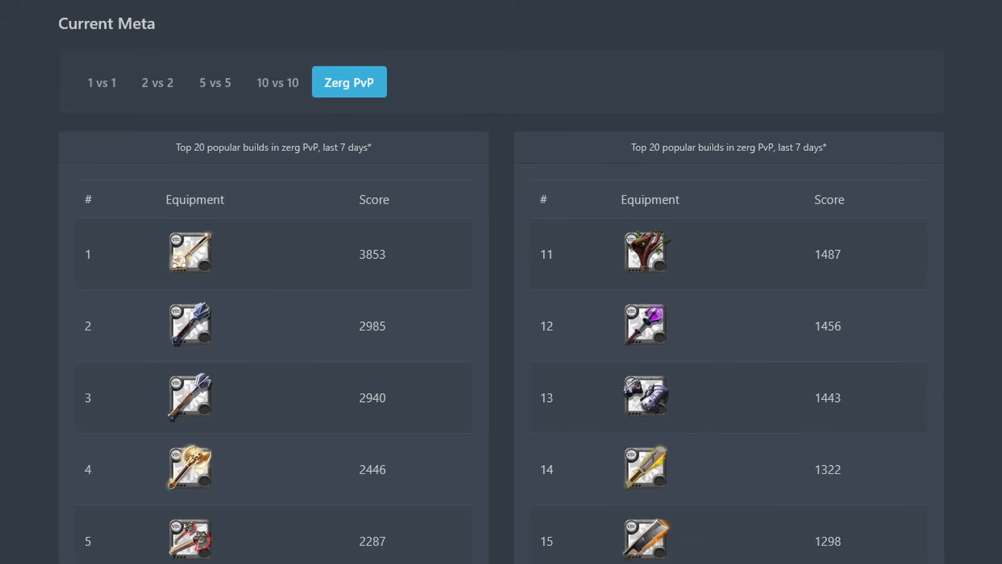
pyautogui.click(101, 83)
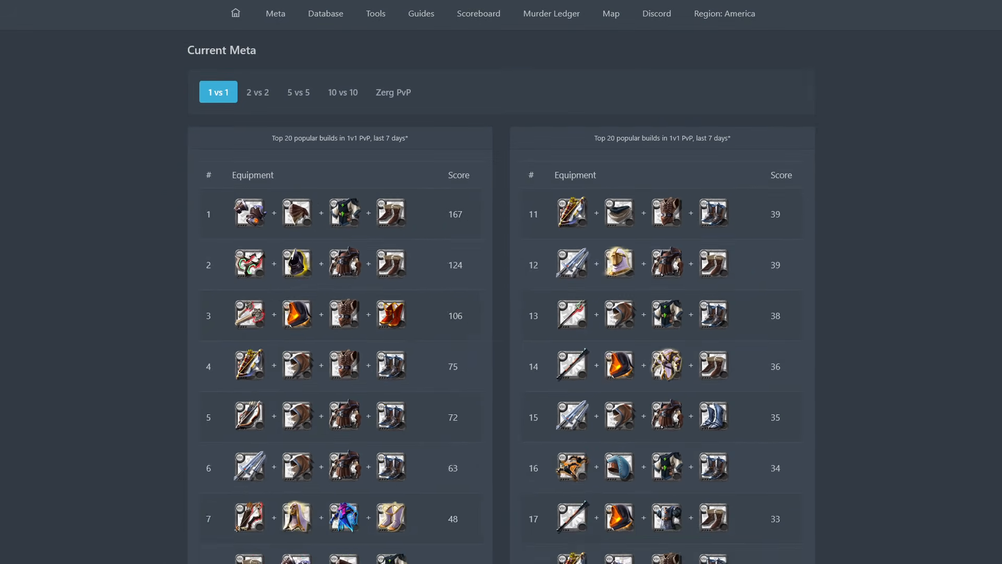
pyautogui.click(259, 94)
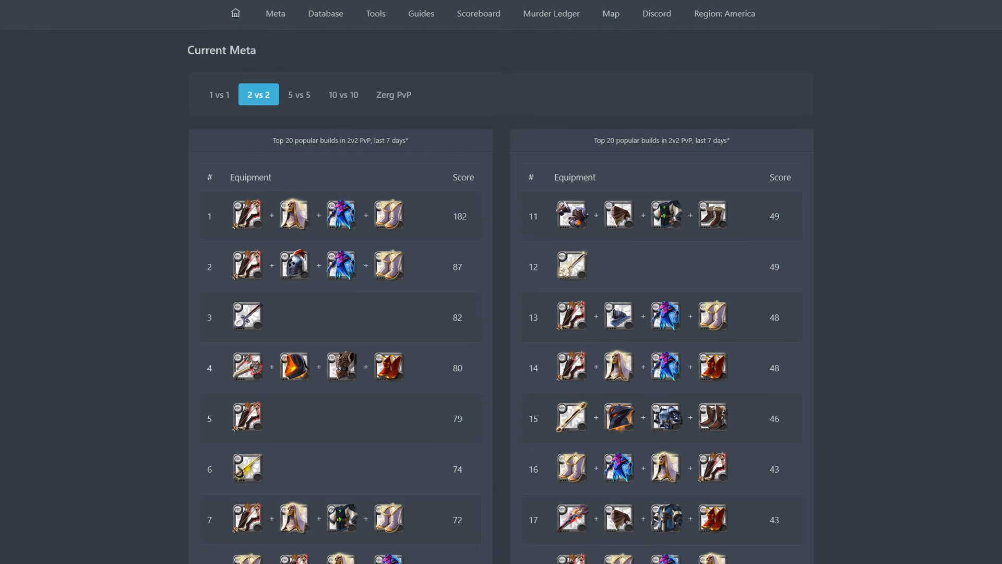
pyautogui.click(344, 95)
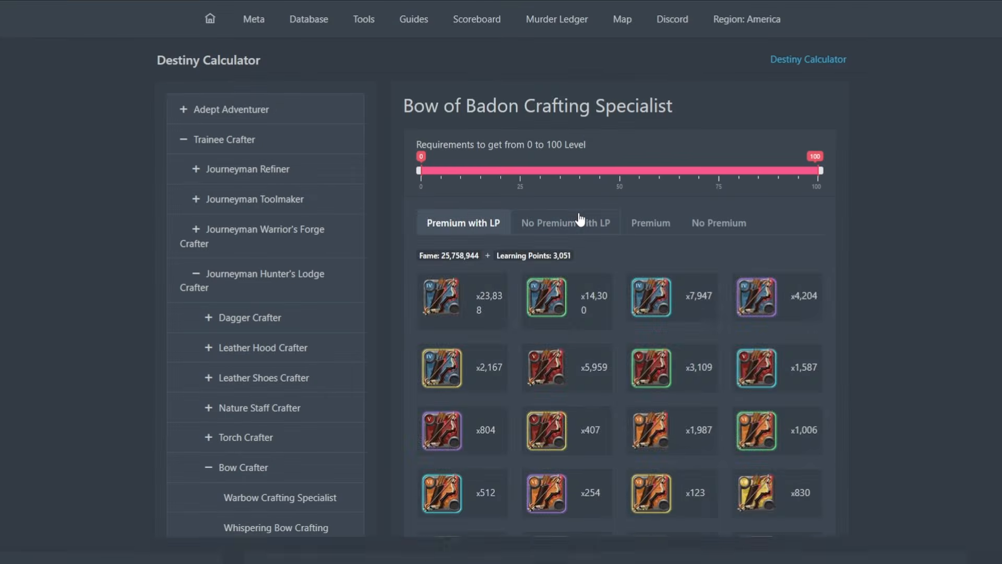
# Step: Compare the Bow of Badon Crafting Specialist requirements from level 0 to 100 for Premium with LP, No Premium with LP and Premium
pyautogui.click(574, 224)
pyautogui.click(466, 225)
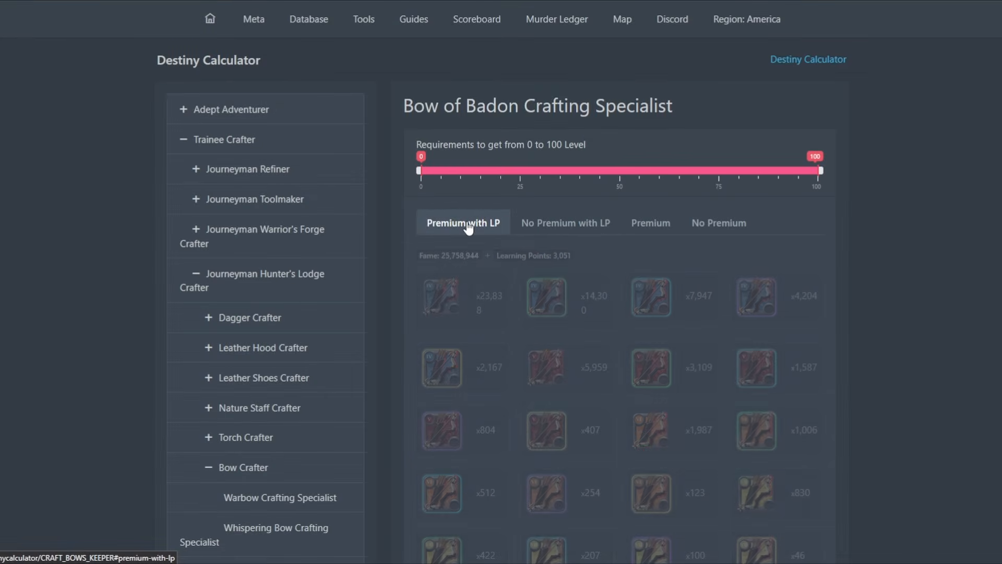
pyautogui.click(668, 225)
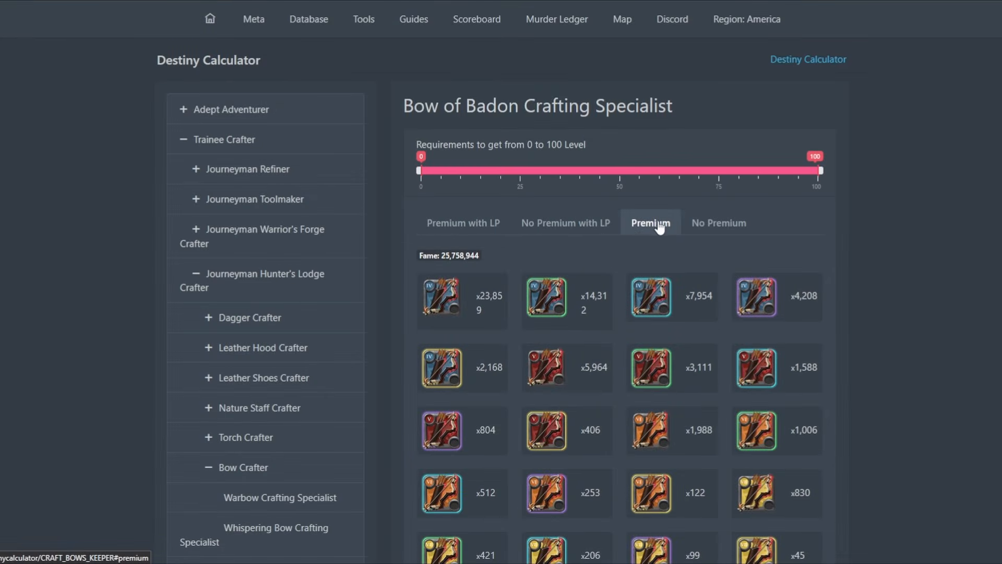
pyautogui.click(495, 224)
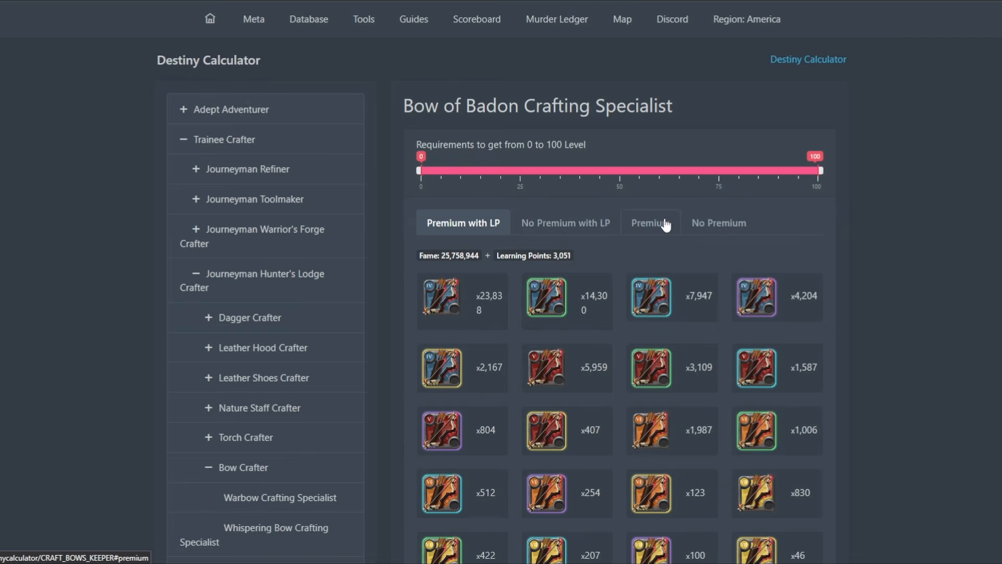
pyautogui.click(651, 224)
pyautogui.click(458, 228)
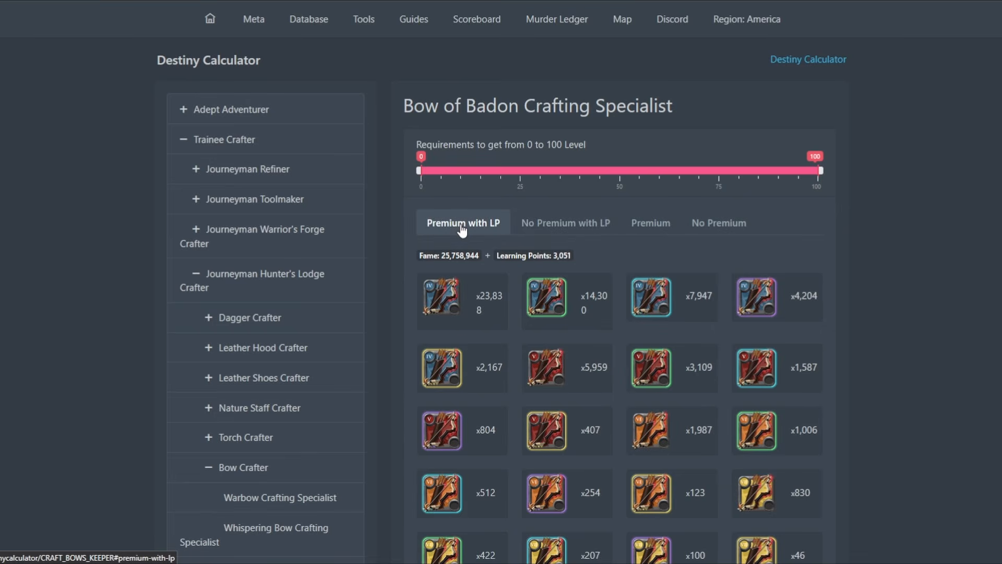
pyautogui.moveTo(492, 317); pyautogui.dragTo(478, 291)
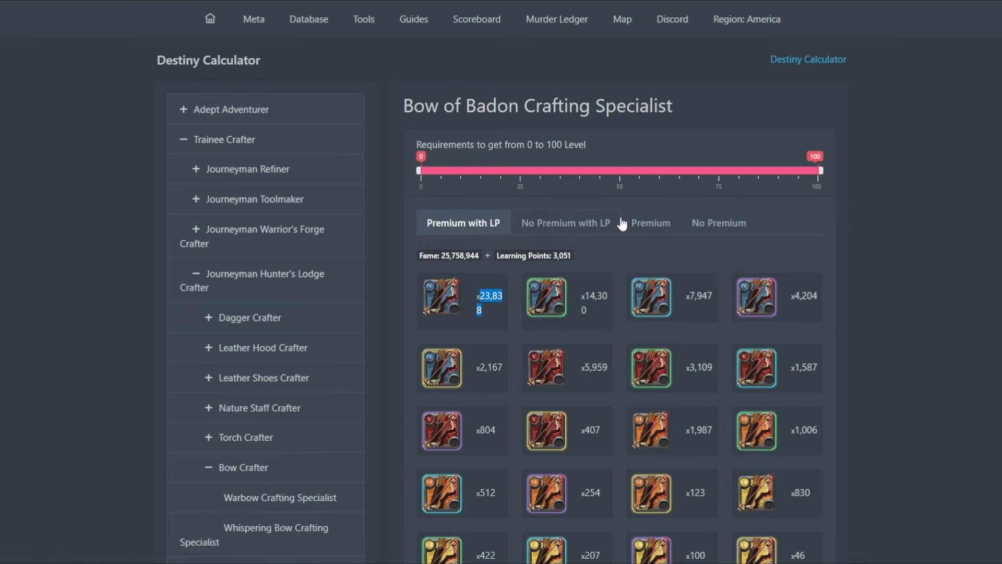
pyautogui.click(651, 223)
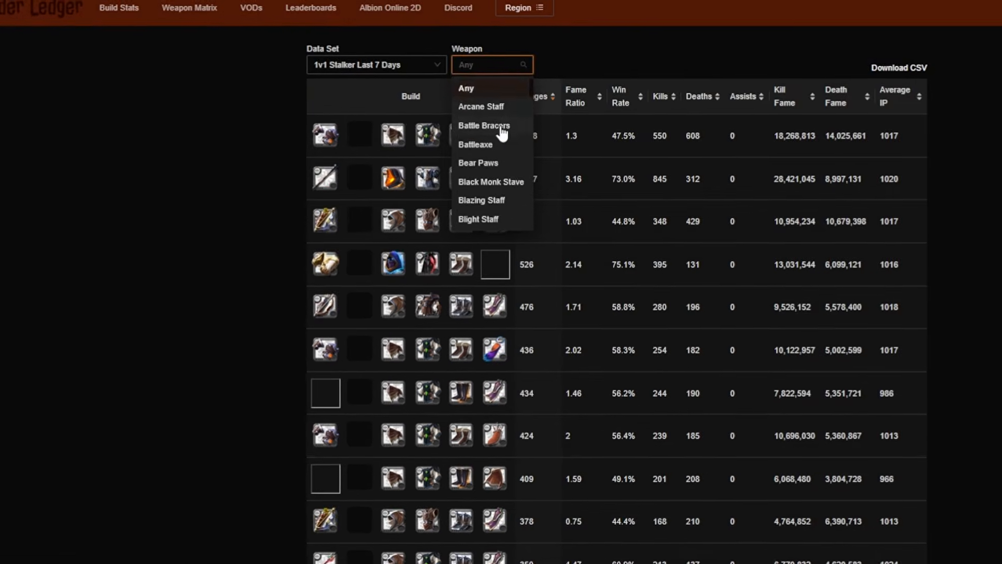
# Step: In Murder Ledger, filter the 1v1 Stalker Last 7 Days builds to Boltcasters and sort them by win rate and fame ratio
pyautogui.scroll(-2, 465, 229)
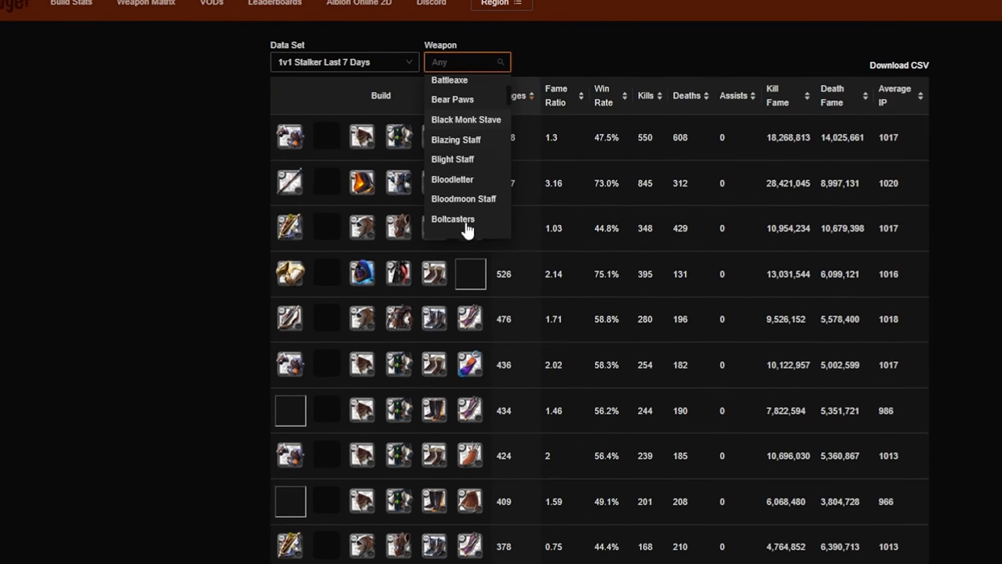
pyautogui.click(422, 237)
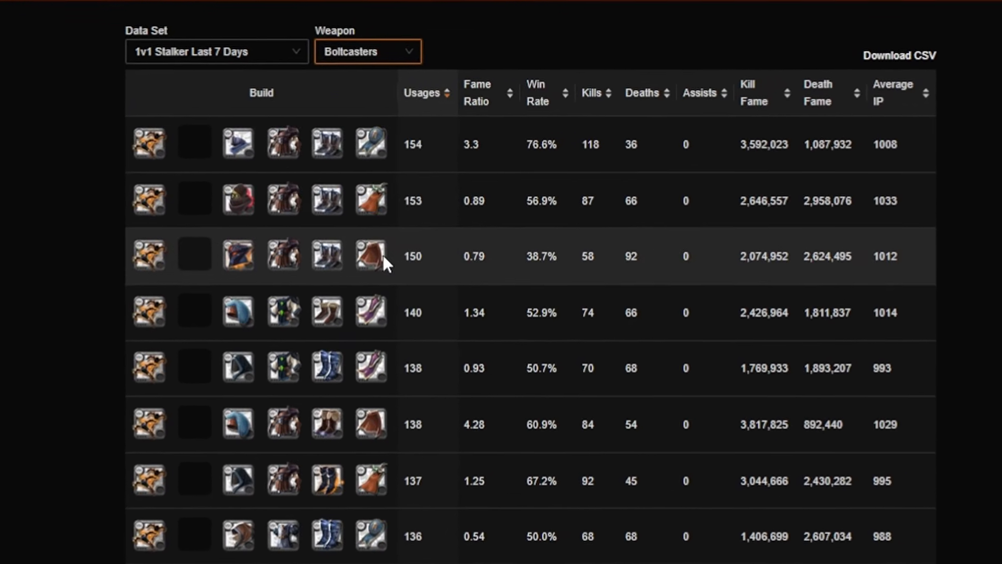
pyautogui.click(541, 100)
pyautogui.click(491, 94)
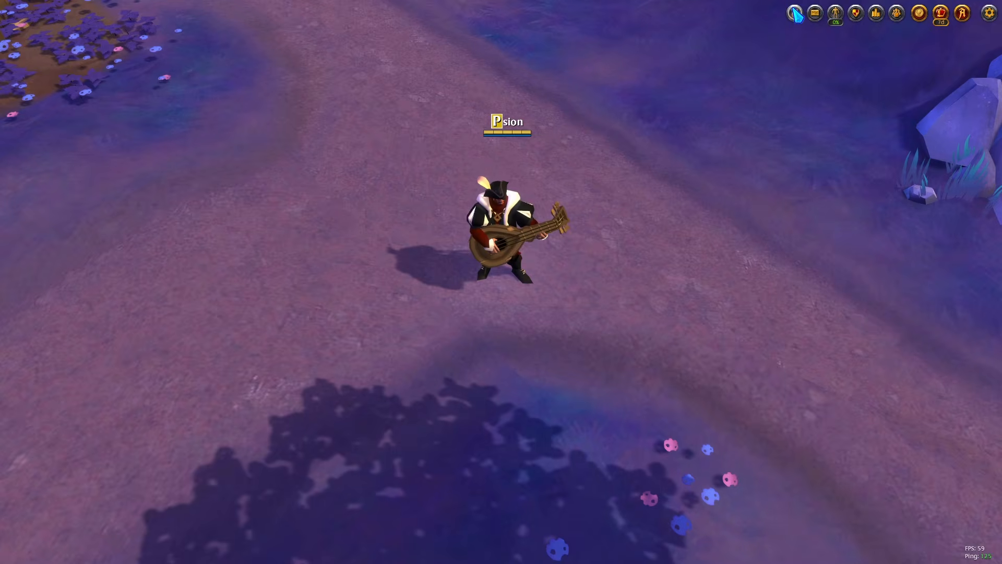
# Step: In the Albion Online game, open the Activities overview to check the daily production bonuses
pyautogui.click(794, 13)
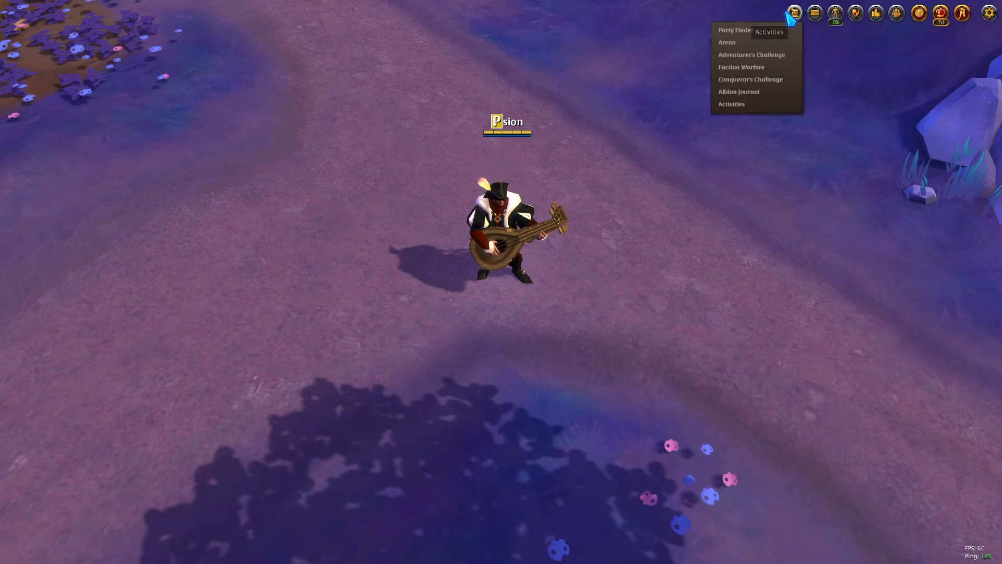
pyautogui.click(726, 103)
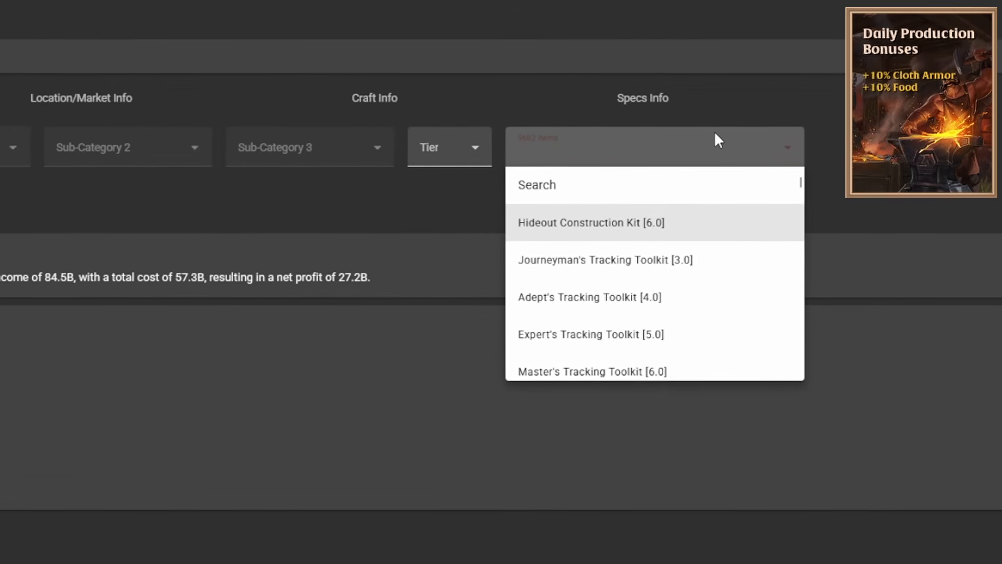
# Step: In Albion Free Market's crafting calculator, select Adept's Cleric Robe [4.0] and set the buy location to Fort Sterling
pyautogui.write('cleric robe')
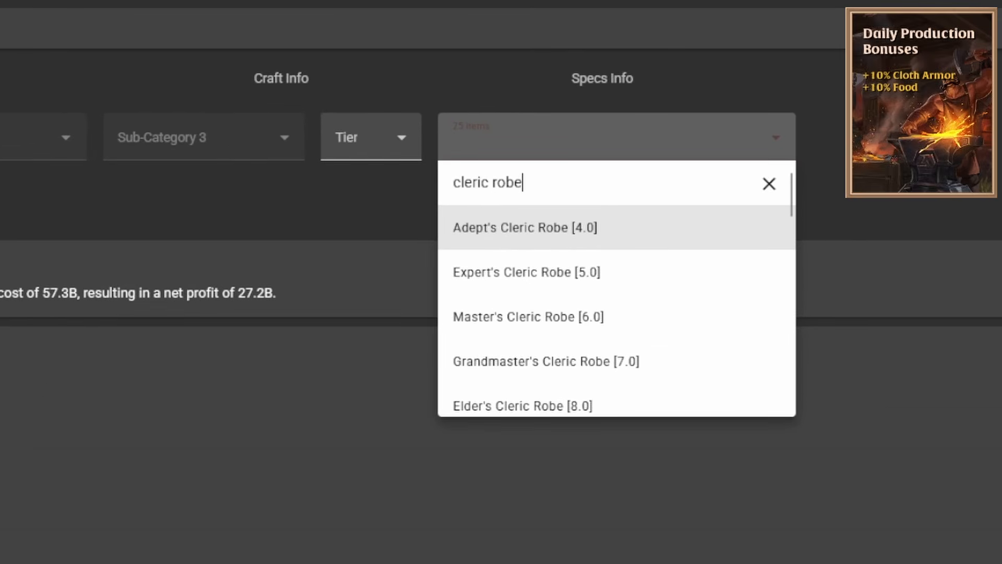
pyautogui.click(611, 228)
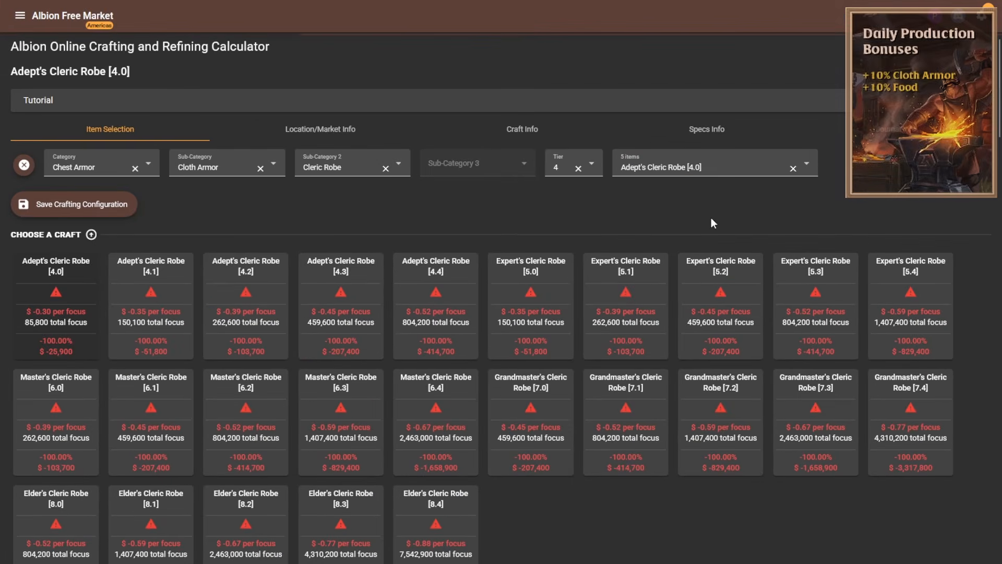
pyautogui.click(332, 134)
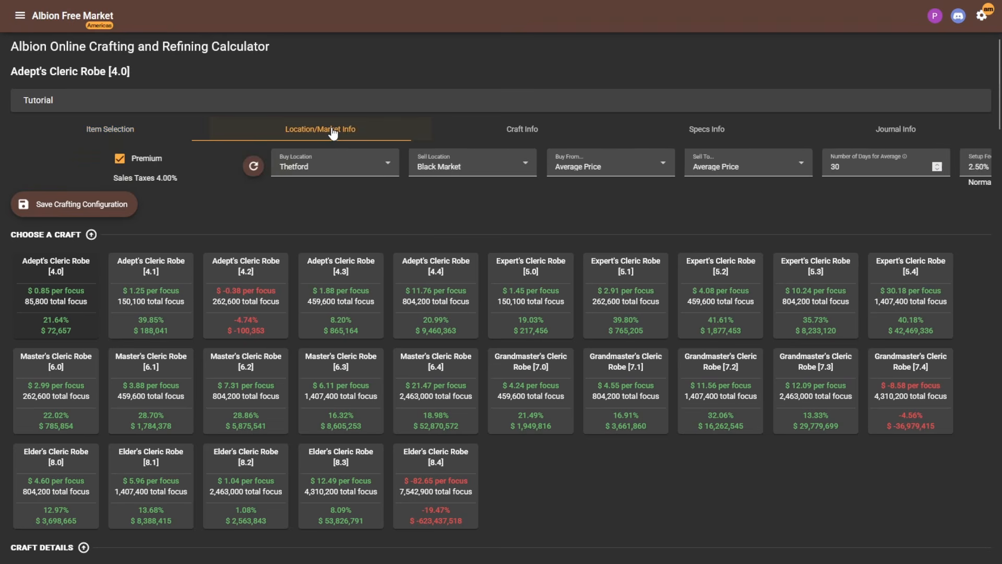
pyautogui.click(238, 164)
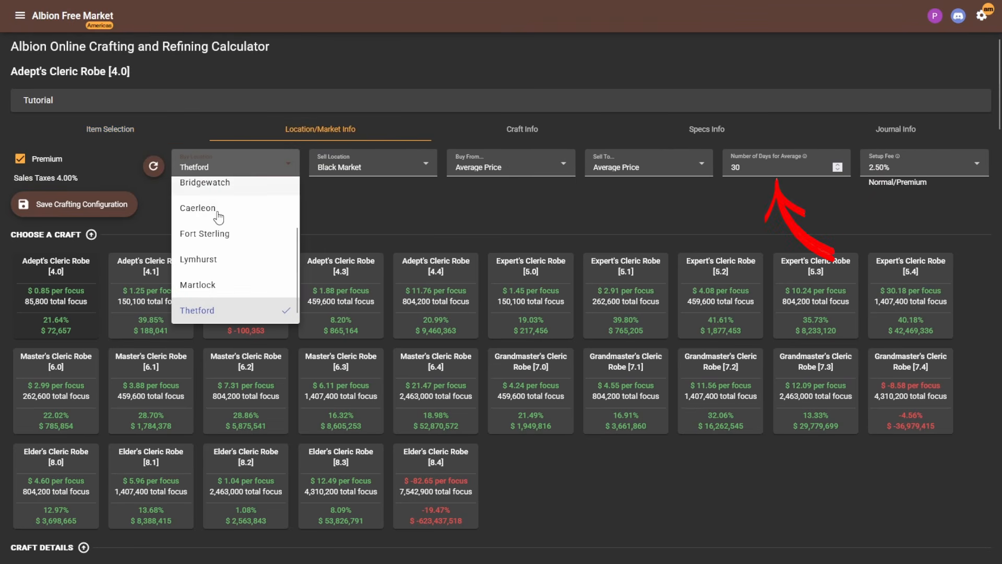
pyautogui.click(228, 241)
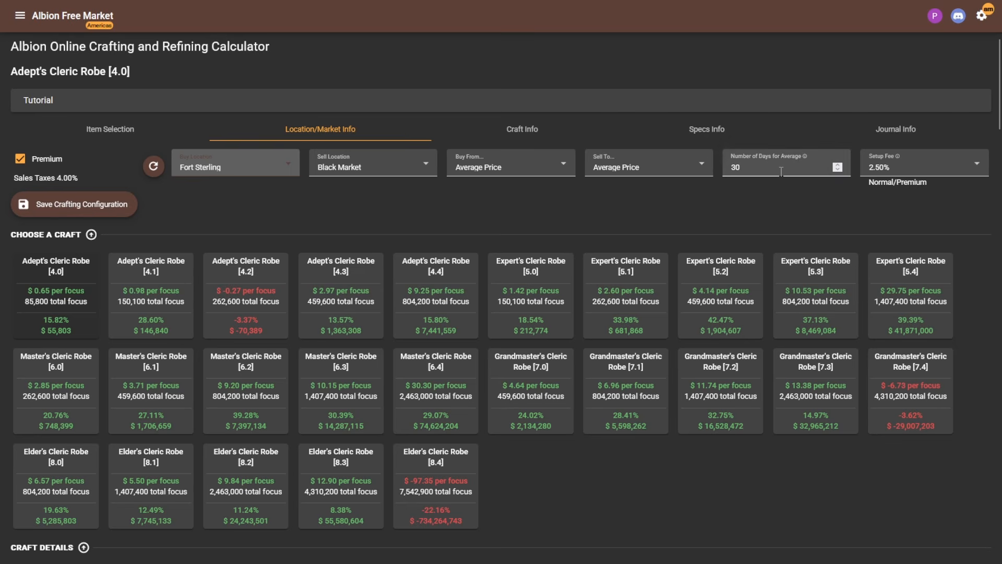
# Step: Set the crafting resource return rate to 30, replace Manual RRR with the 30.10% option, and disable Use Focus
pyautogui.click(522, 135)
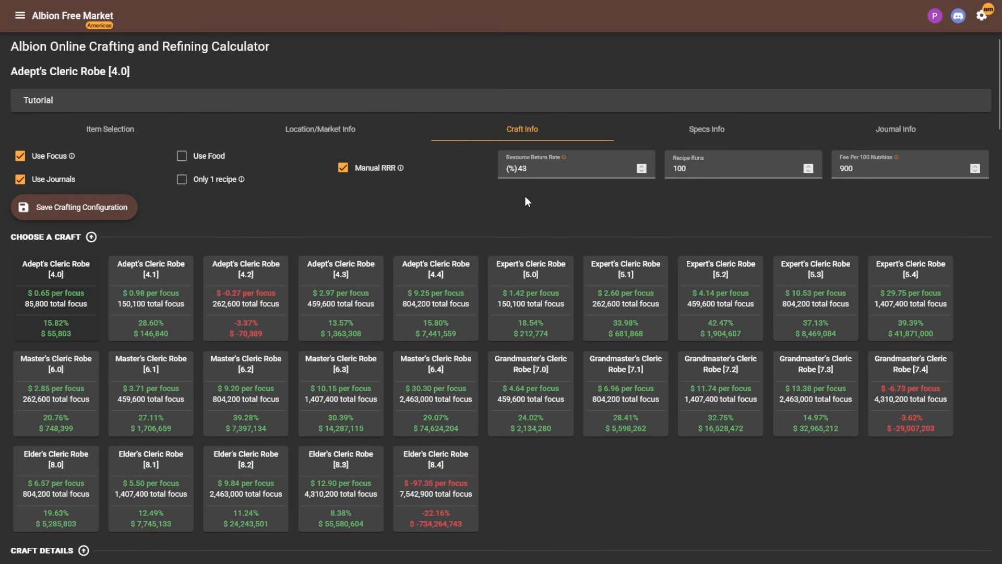
pyautogui.moveTo(548, 169); pyautogui.dragTo(505, 167)
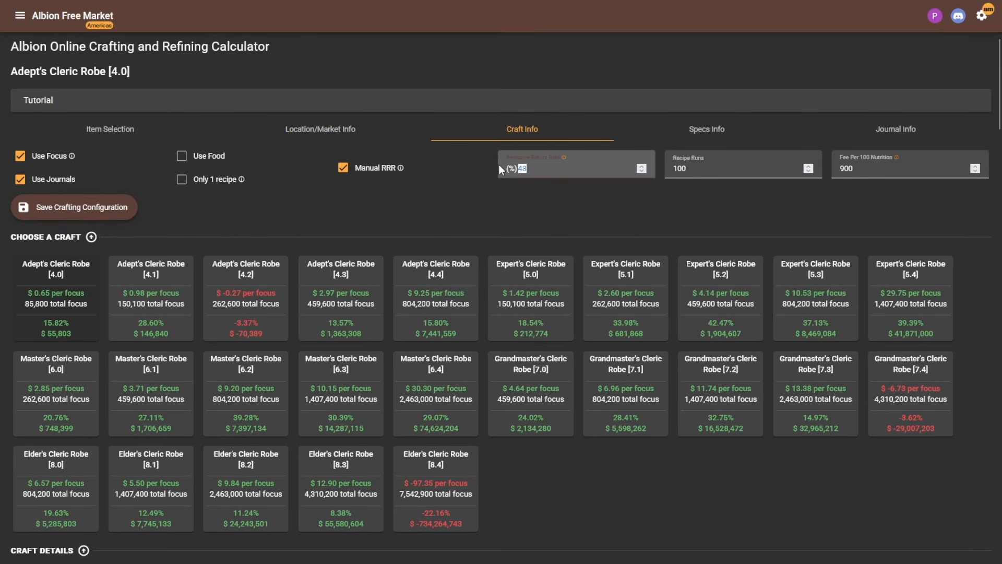
pyautogui.write('30')
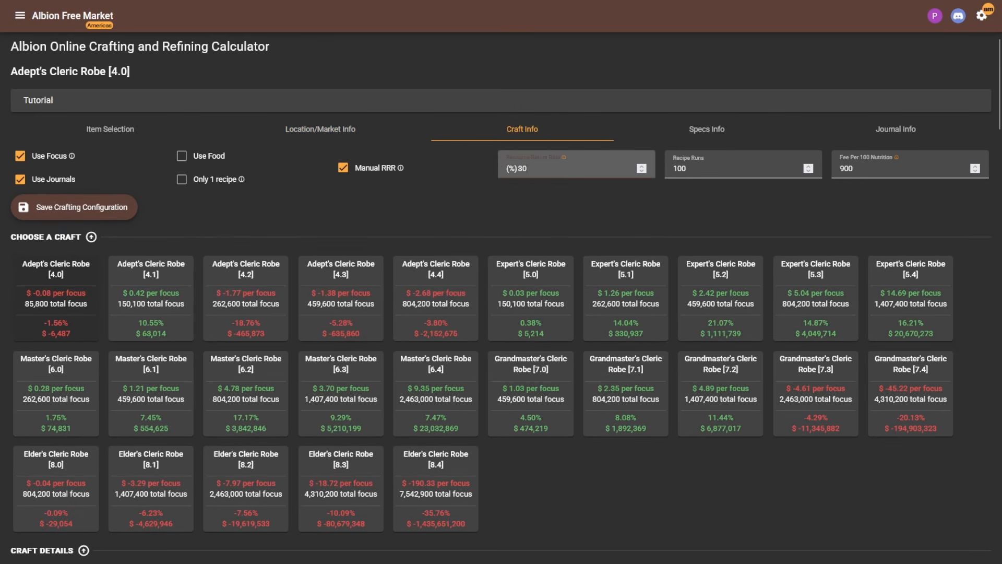
pyautogui.click(343, 168)
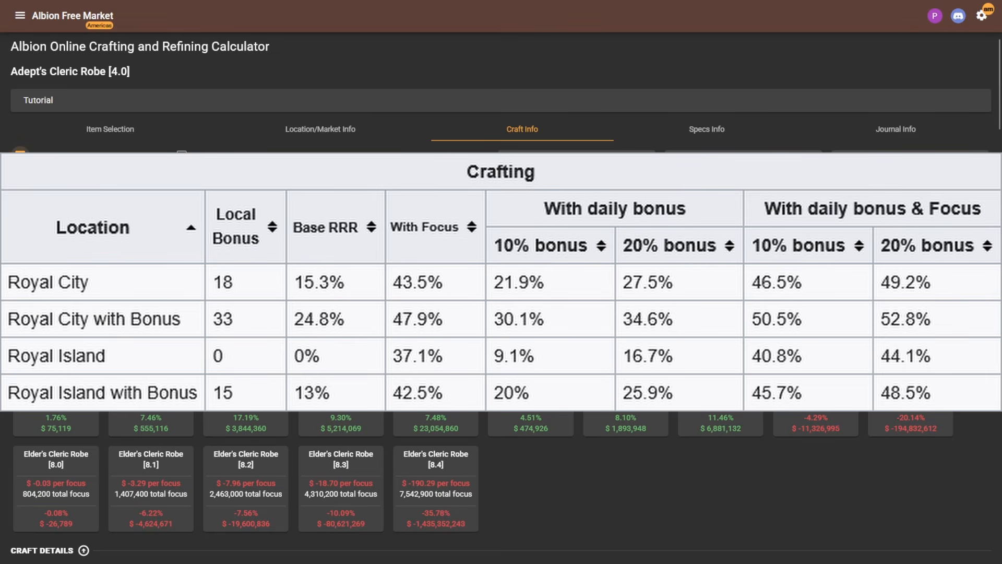
pyautogui.scroll(-2, 501, 485)
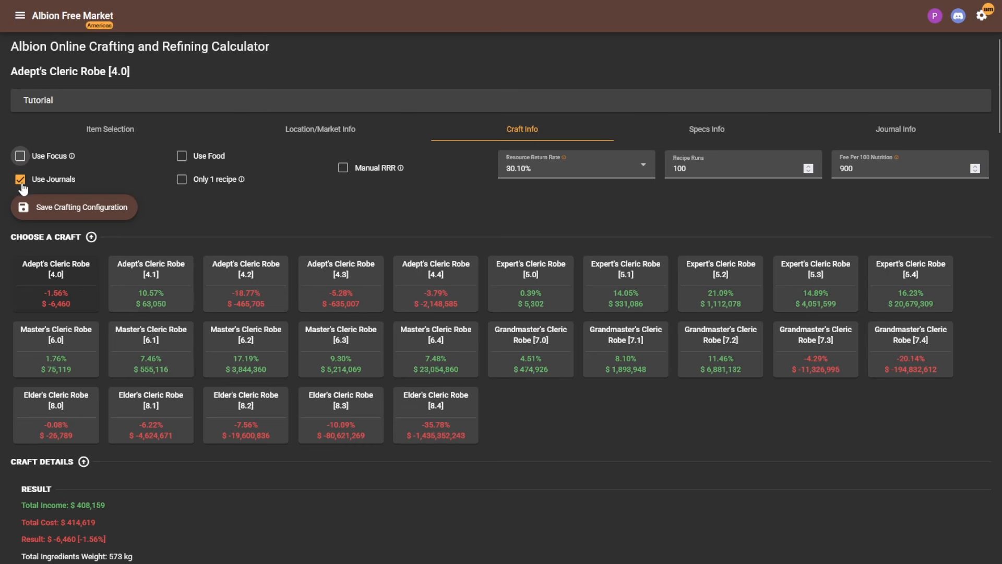
pyautogui.click(895, 129)
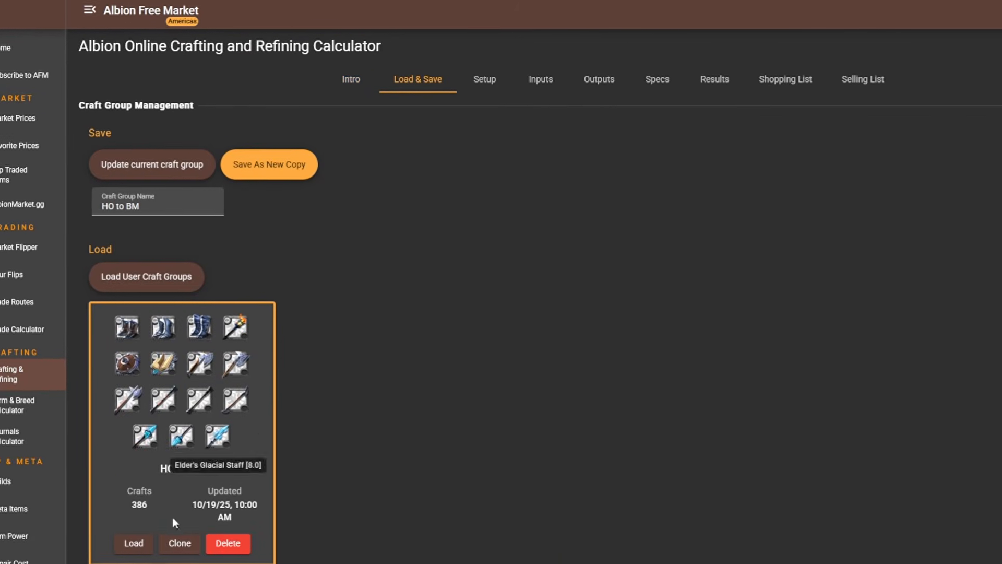
# Step: Filter the crafts in the HO to BM craft group's setup to tiers 5, 6 and 7
pyautogui.click(475, 78)
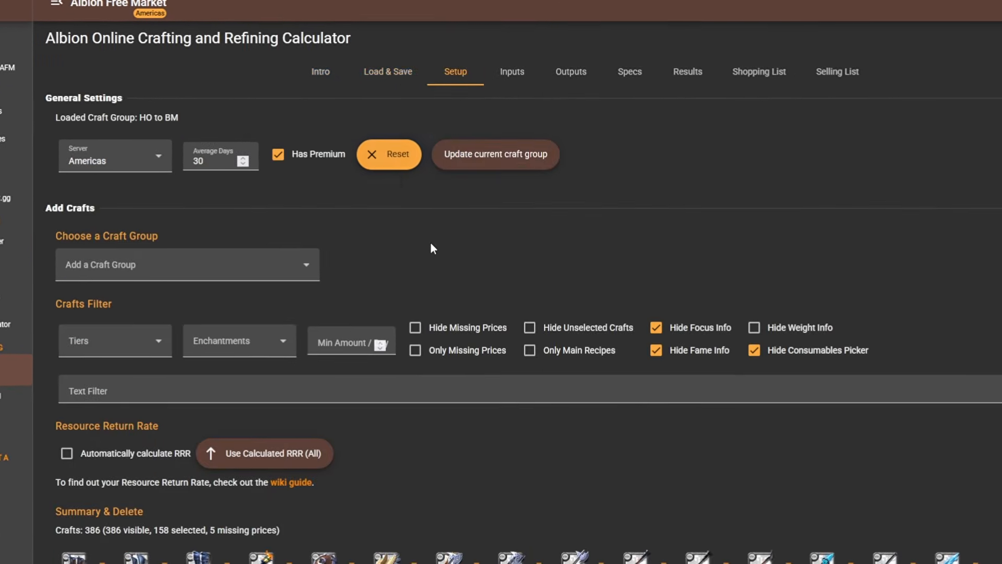
pyautogui.scroll(-7, 431, 242)
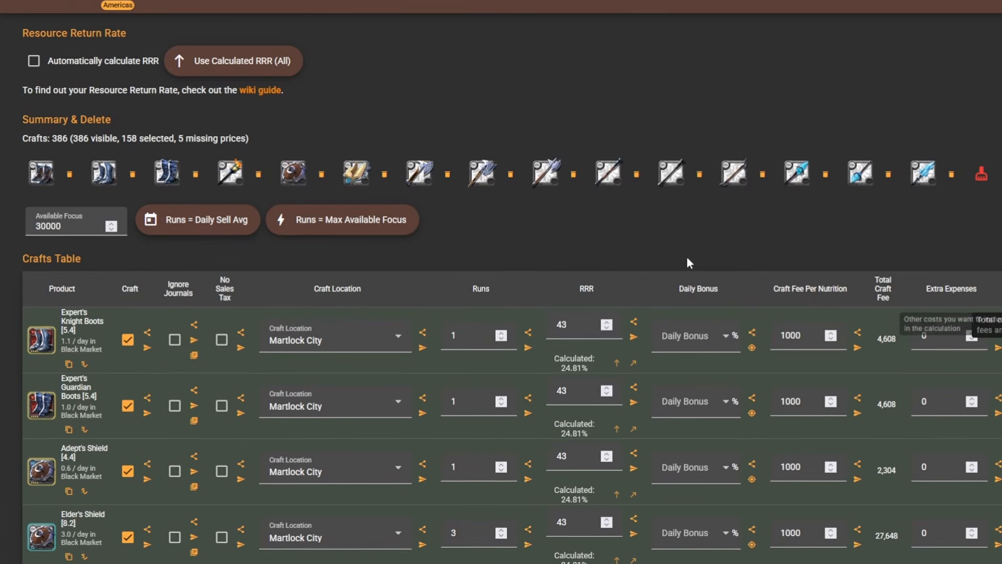
pyautogui.scroll(6, 236, 166)
pyautogui.click(67, 267)
pyautogui.click(47, 427)
pyautogui.scroll(-2, 62, 397)
pyautogui.click(47, 381)
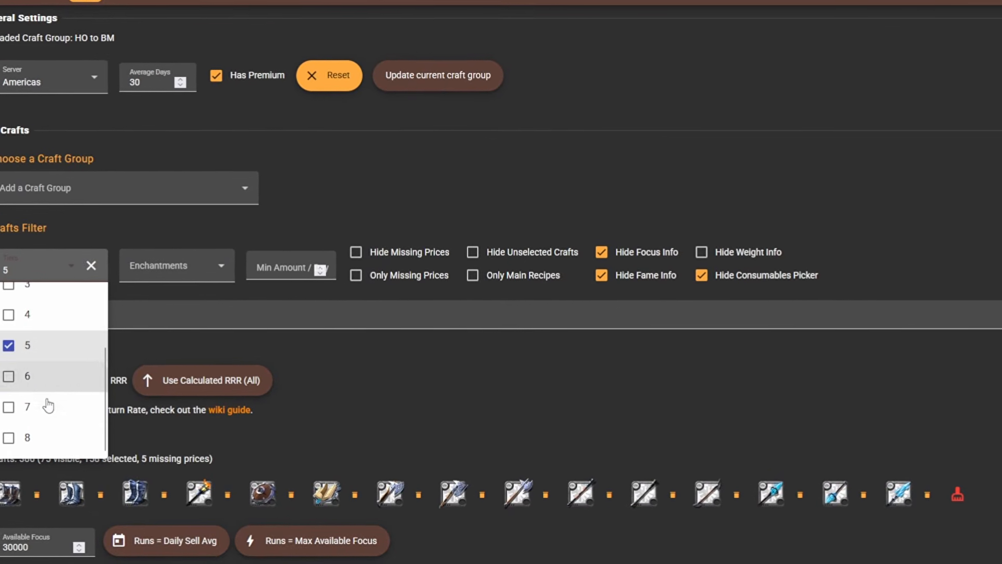
pyautogui.click(47, 411)
# Step: Limit the craft group's filter to enchantments 0 and 1
pyautogui.click(190, 269)
pyautogui.click(153, 308)
pyautogui.click(138, 331)
pyautogui.click(402, 359)
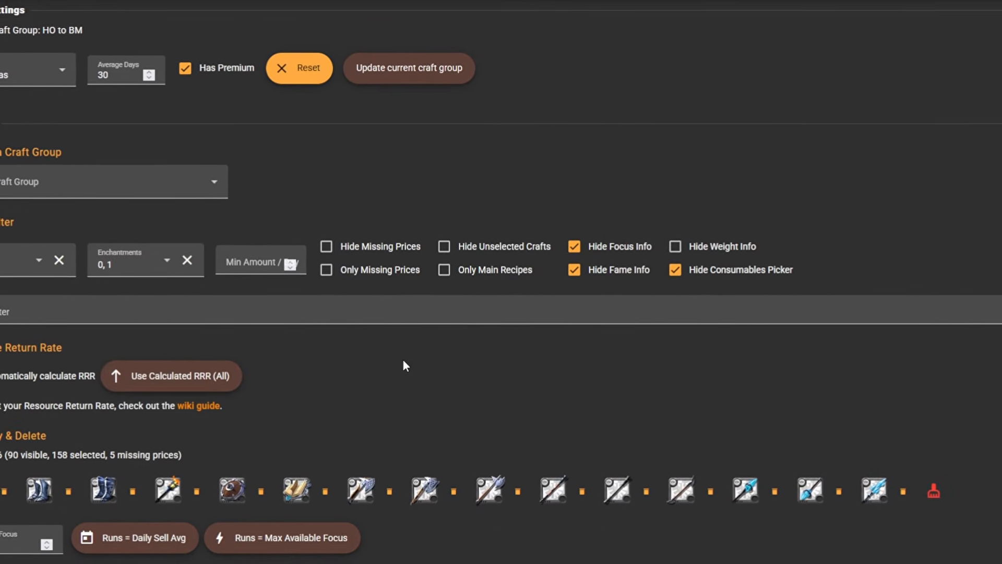
# Step: Sort the crafts table by Profit Per Input Kg in descending order
pyautogui.scroll(-7, 402, 359)
pyautogui.hscroll(5, 939, 229)
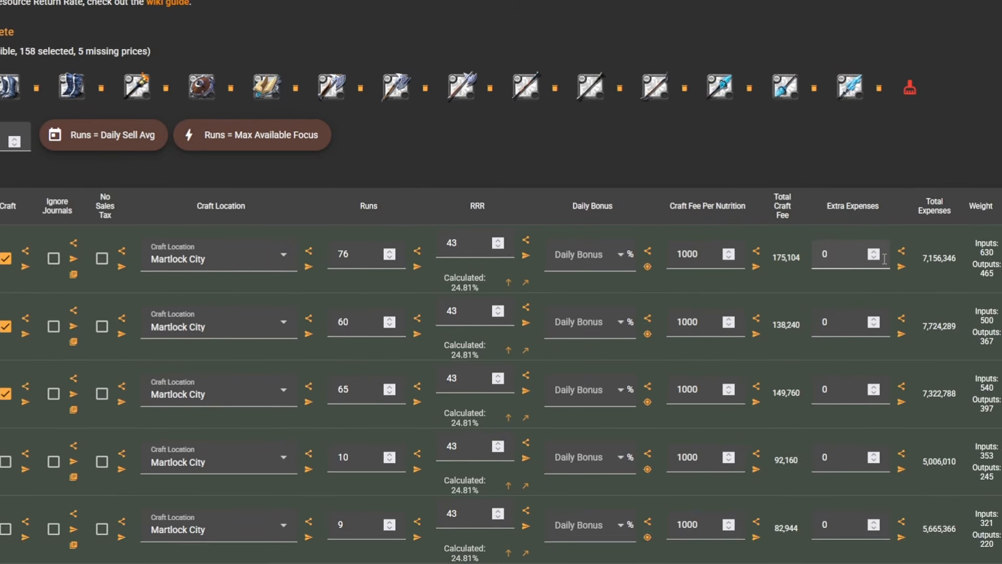
pyautogui.click(906, 203)
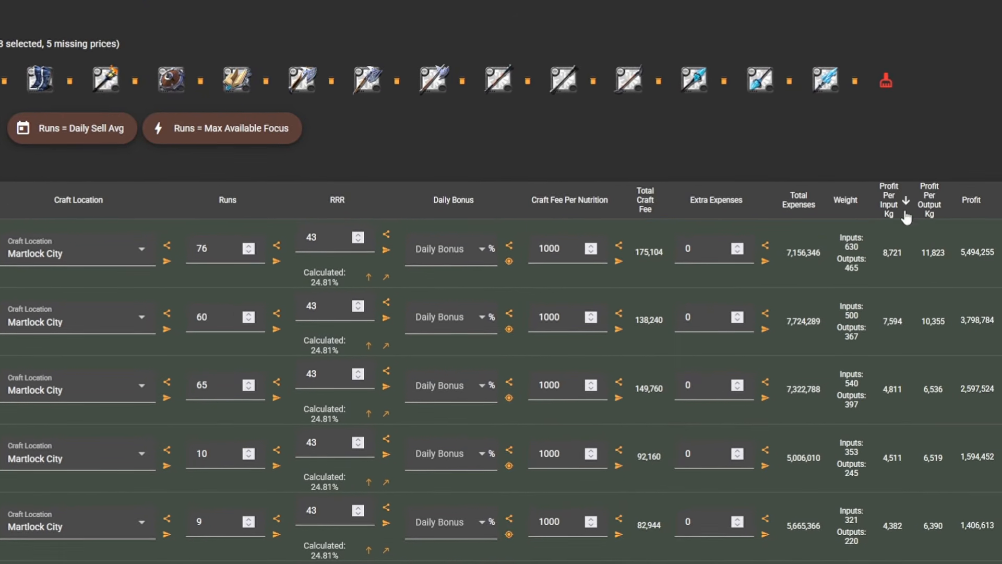
pyautogui.hscroll(-3, 960, 344)
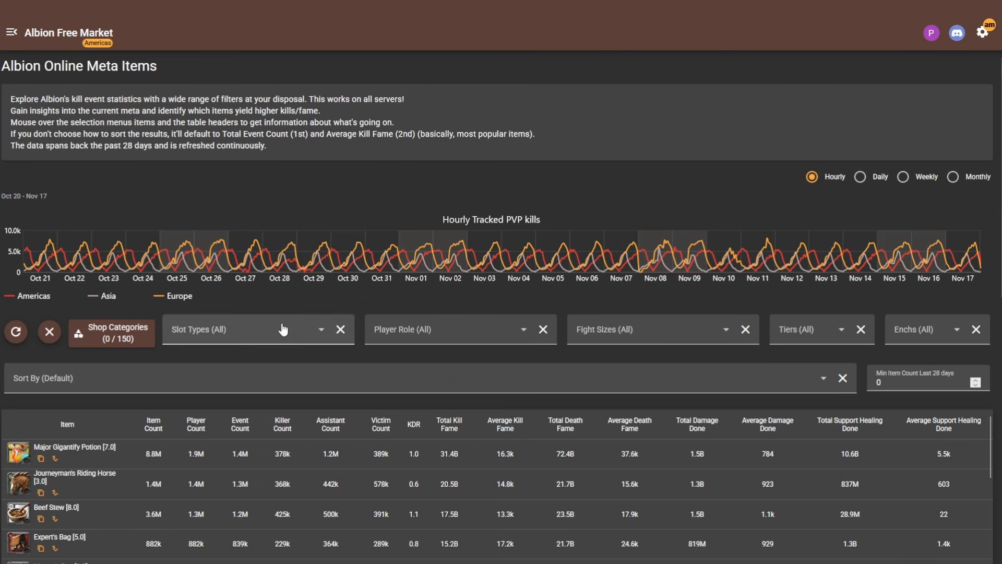
# Step: Filter the Meta Items statistics to the Main Hand, Off Hand, Head, Armor and Shoes slot types
pyautogui.click(283, 329)
pyautogui.click(219, 102)
pyautogui.click(220, 134)
pyautogui.click(206, 157)
pyautogui.click(206, 184)
pyautogui.click(206, 212)
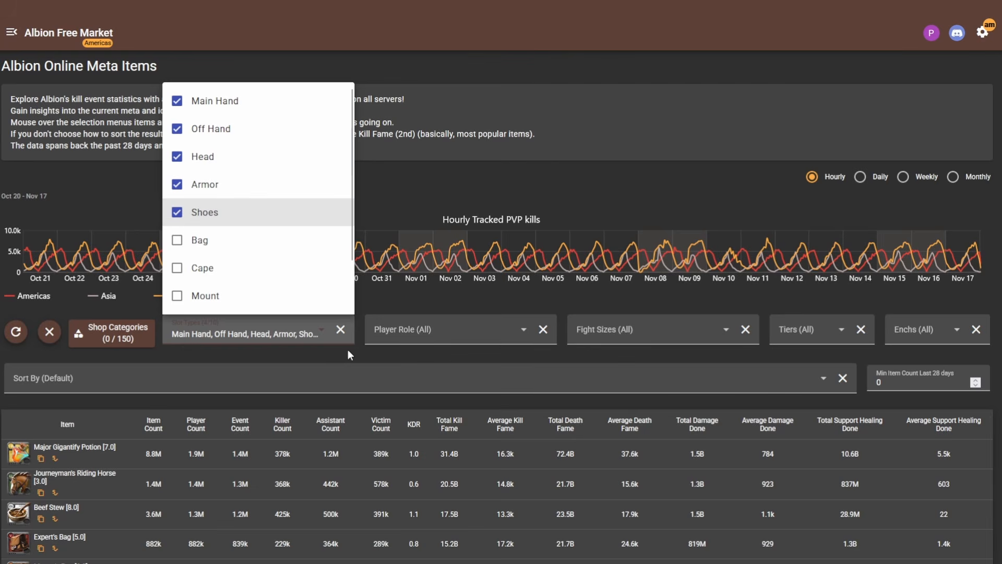
# Step: Filter the Meta Items statistics to the Victim player role
pyautogui.click(424, 331)
pyautogui.click(417, 330)
pyautogui.click(413, 390)
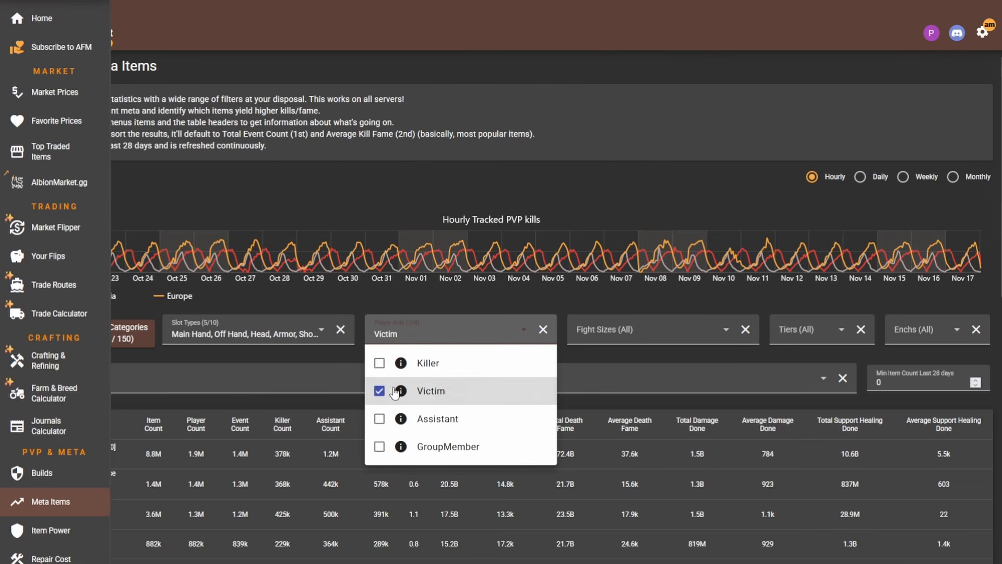
# Step: Sort the Meta Items by Total Victim Count and refresh the results with the chosen filters
pyautogui.click(133, 374)
pyautogui.click(151, 263)
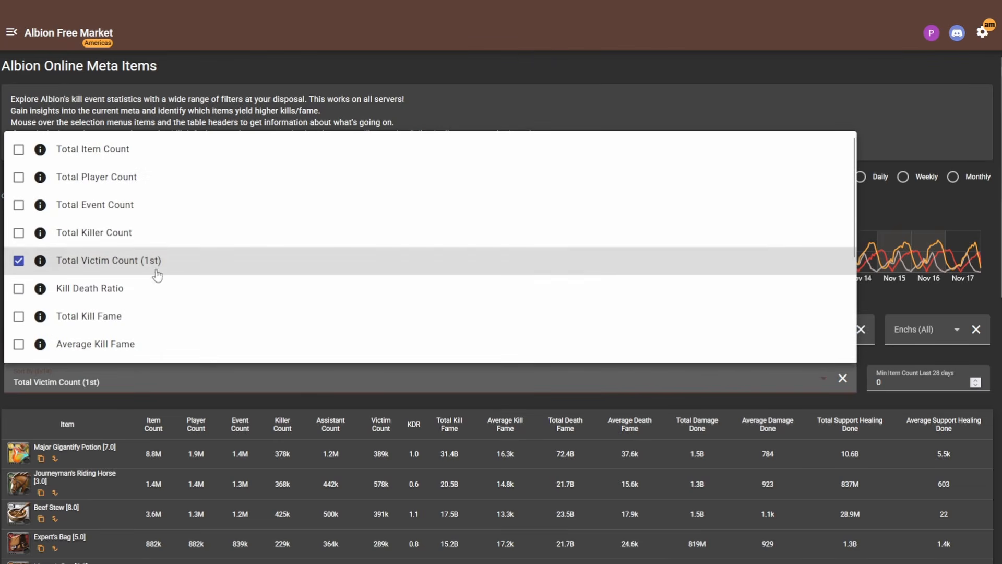
pyautogui.click(217, 393)
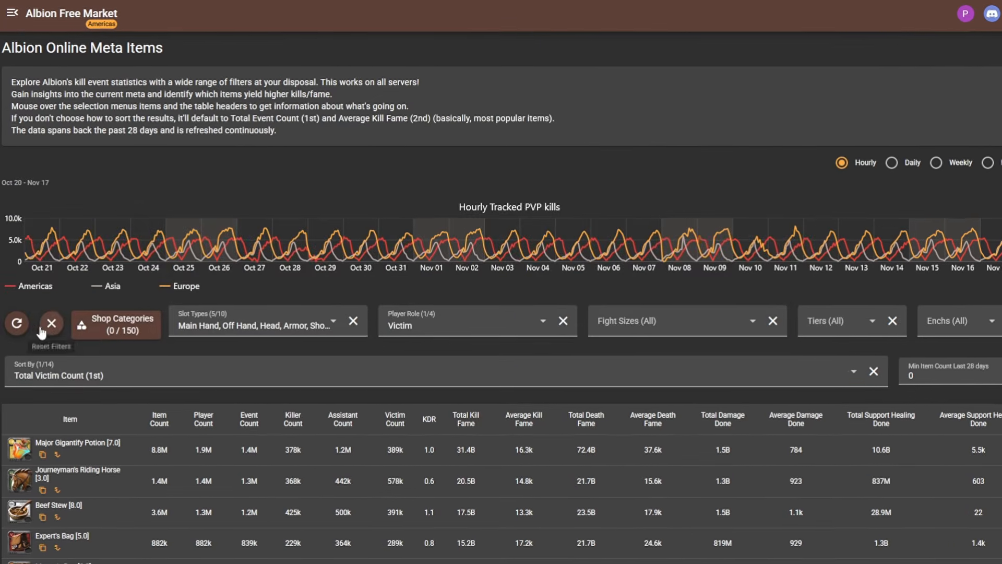
pyautogui.click(42, 329)
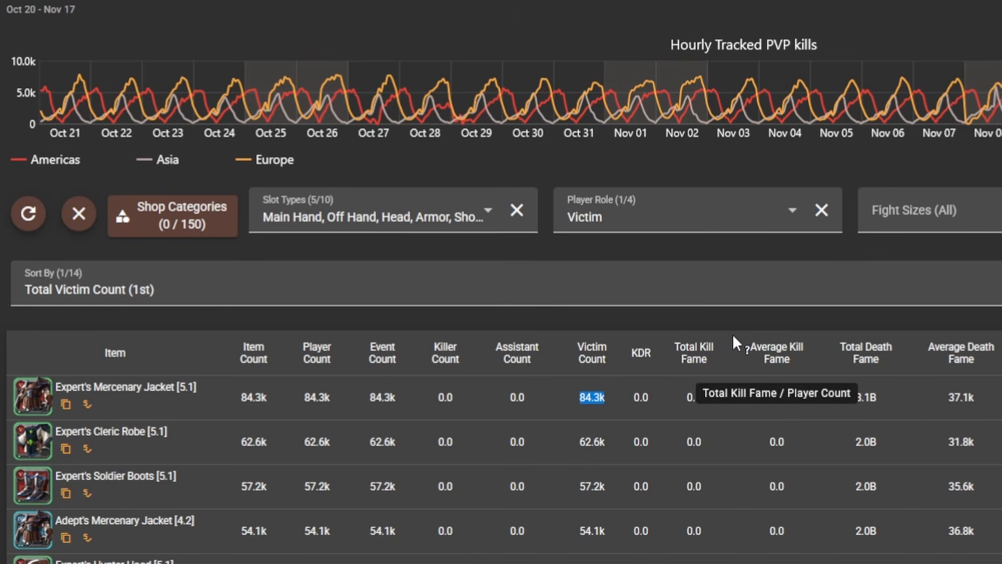
# Step: Look through the Meta Items table for the equipment with the highest victim counts
pyautogui.scroll(-2, 733, 327)
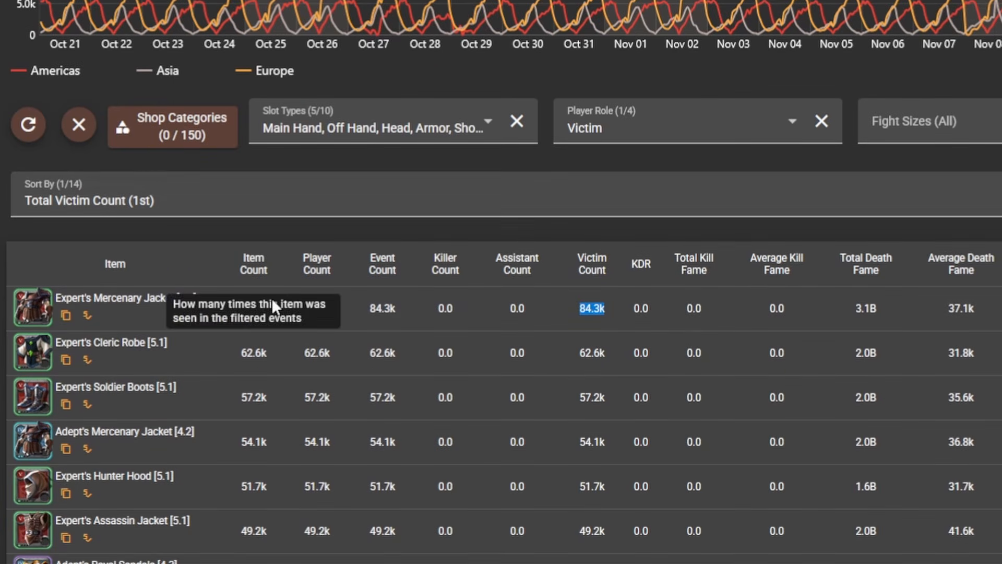
pyautogui.scroll(-10, 290, 438)
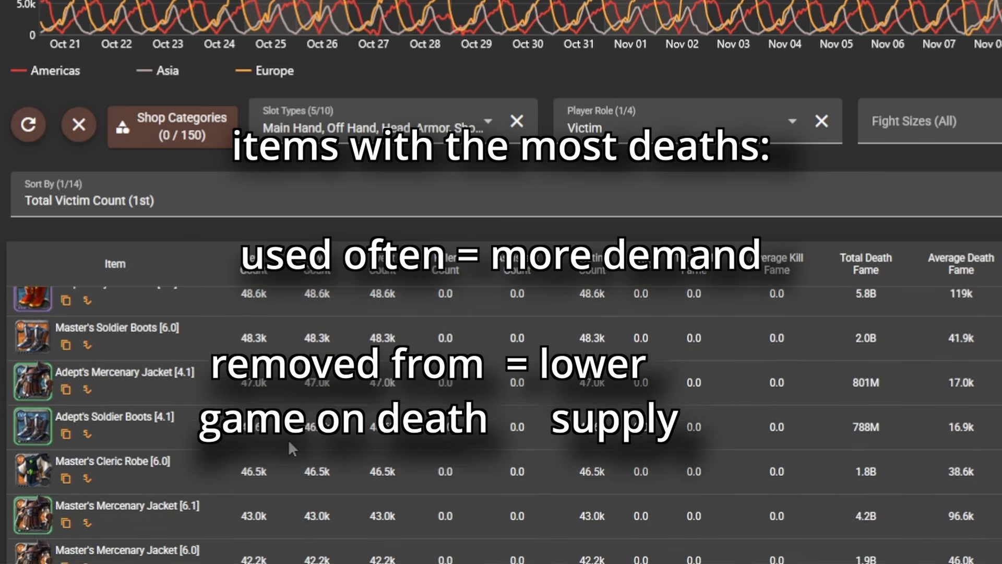
pyautogui.scroll(-9, 289, 438)
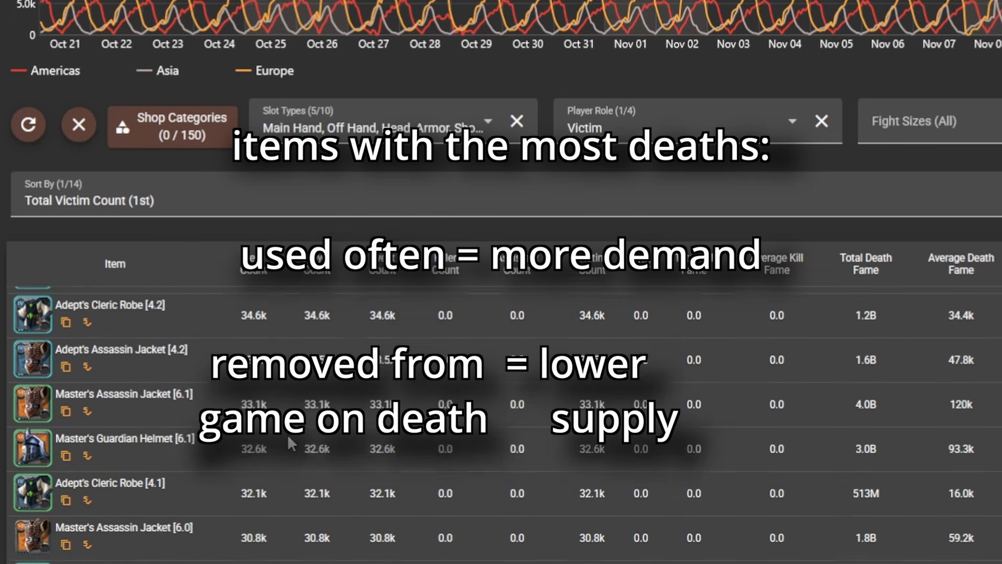
pyautogui.scroll(15, 286, 436)
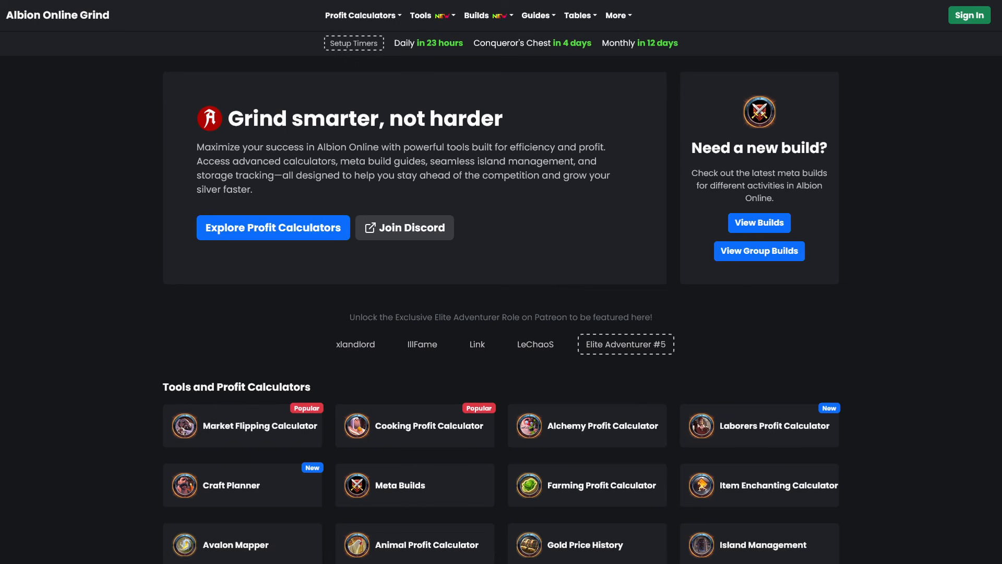
# Step: Switch to the Albion Online Grind website and open the Albion Journal Guide
pyautogui.click(538, 16)
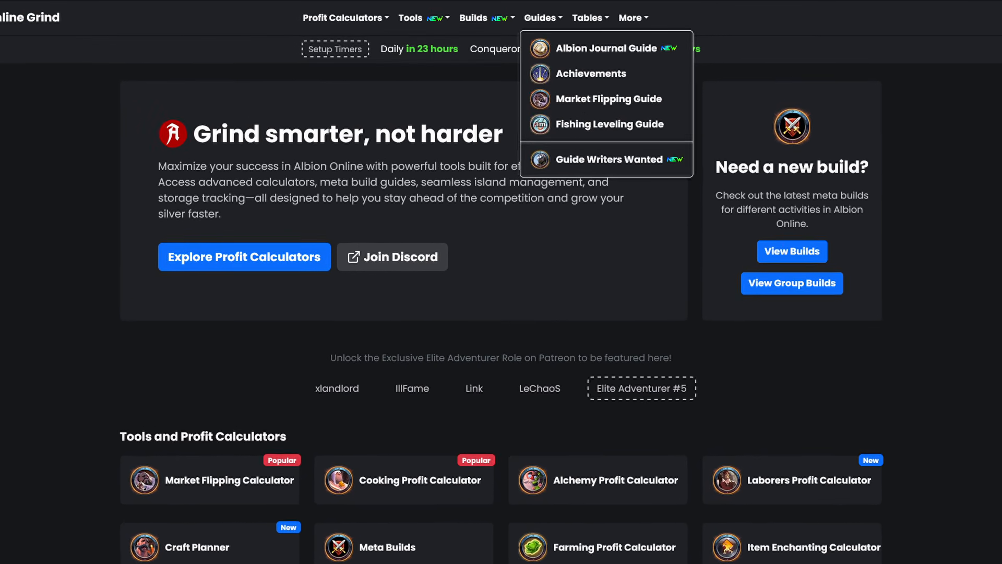
pyautogui.click(606, 48)
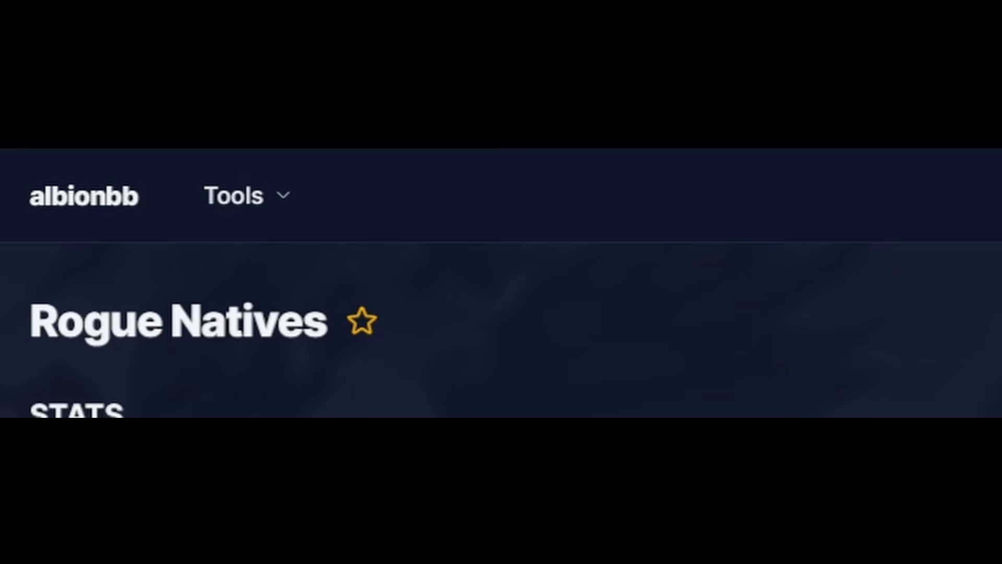
# Step: Switch to albionbb and mark Rogue Natives as a favourite
pyautogui.click(361, 321)
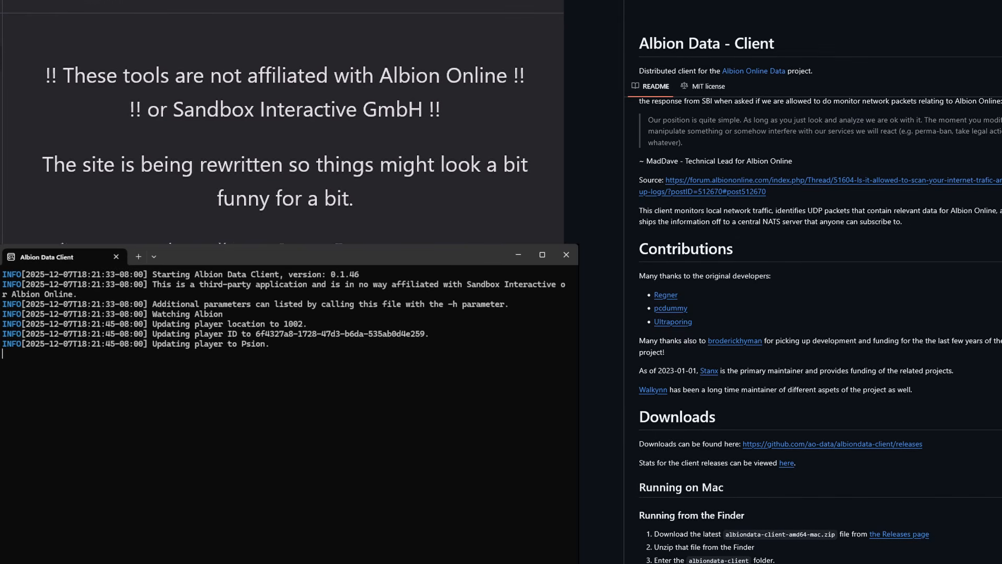
# Step: Read the Albion Data Project welcome page and the Albion Data Client readme
pyautogui.scroll(-5, 282, 126)
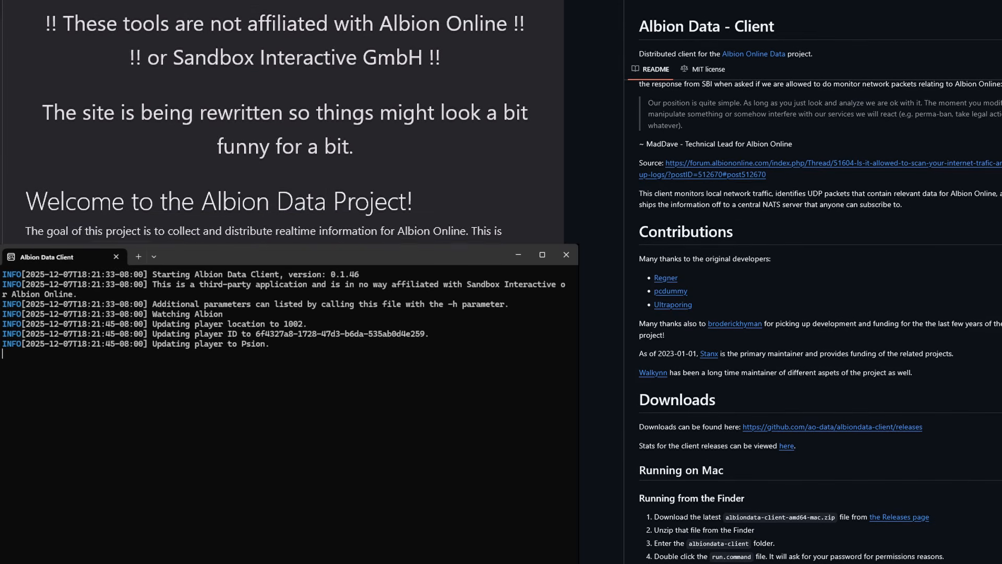